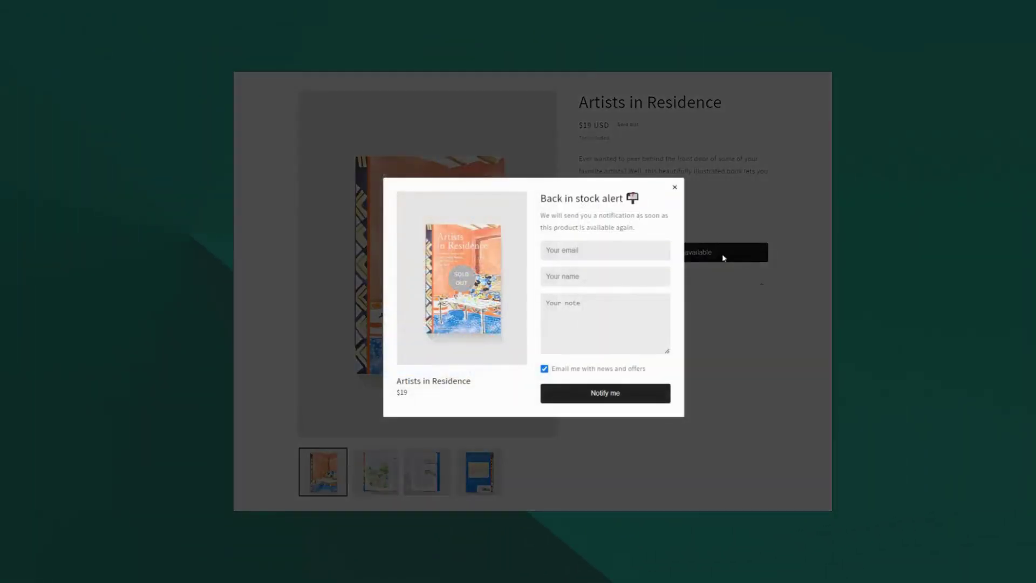
Request a back-in-stock alert for Artists in Residence with your email and the name FoxEcom
{"action": "left_click", "coordinate": [572, 252]}
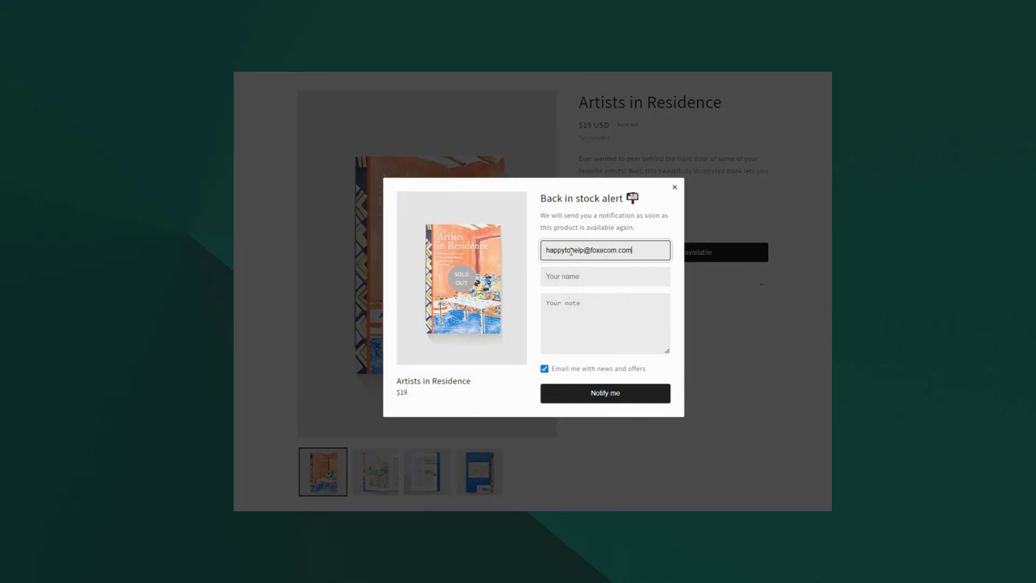
{"action": "key", "text": "Tab"}
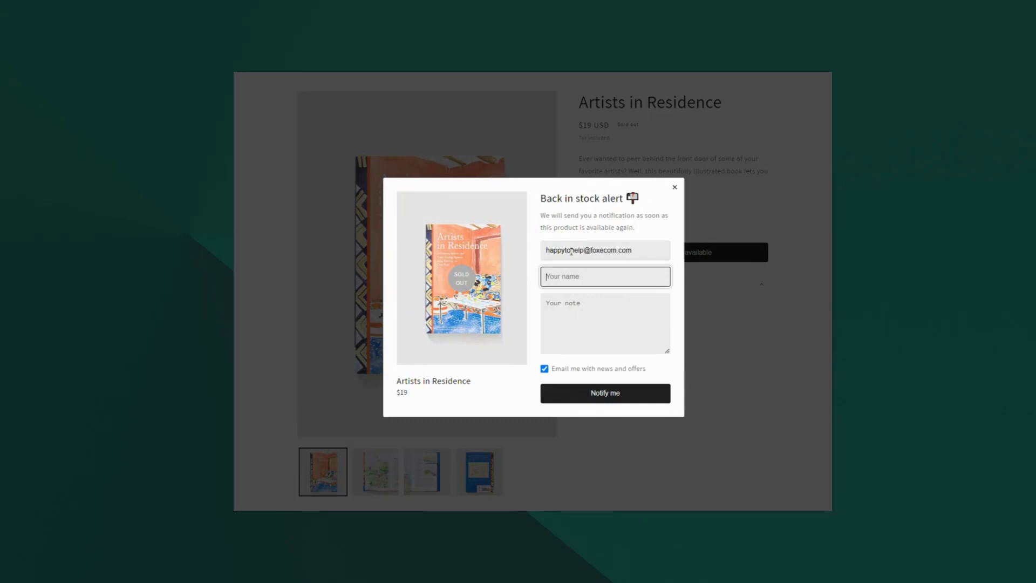
{"action": "type", "text": "FoxEcom"}
{"action": "left_click", "coordinate": [623, 394]}
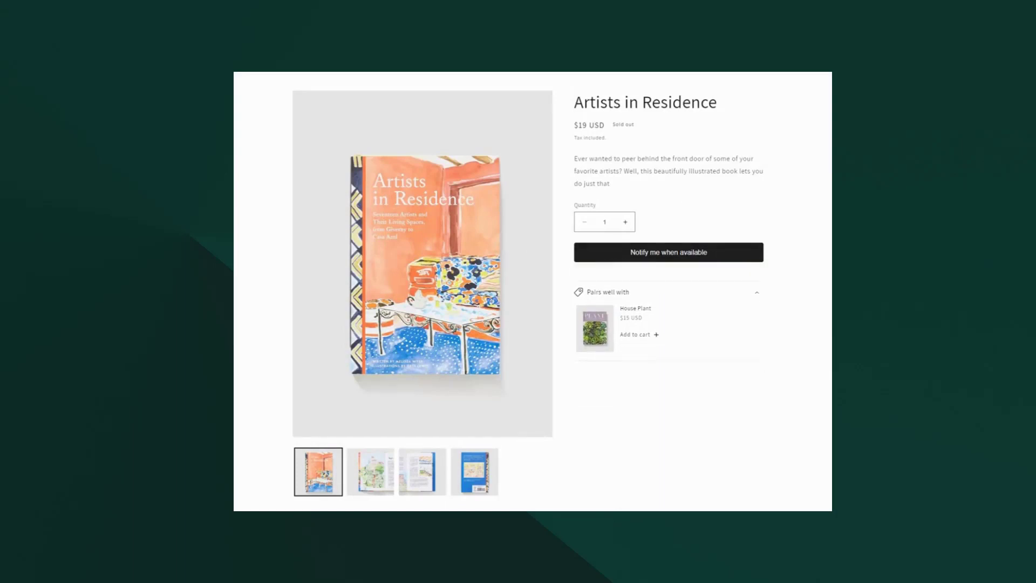
Return to the Shopify admin Home dashboard showing store sessions and sales
{"action": "left_click", "coordinate": [753, 252]}
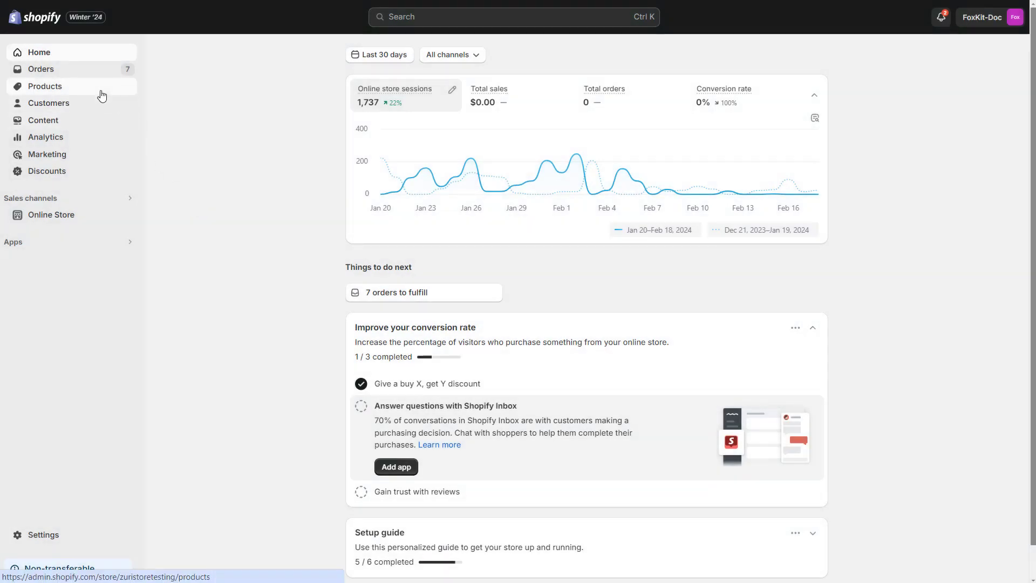
Enable 'Track quantity' on the Deep clean kit product and save it
{"action": "left_click", "coordinate": [102, 94]}
{"action": "scroll", "coordinate": [273, 312], "scroll_direction": "down", "scroll_amount": 3}
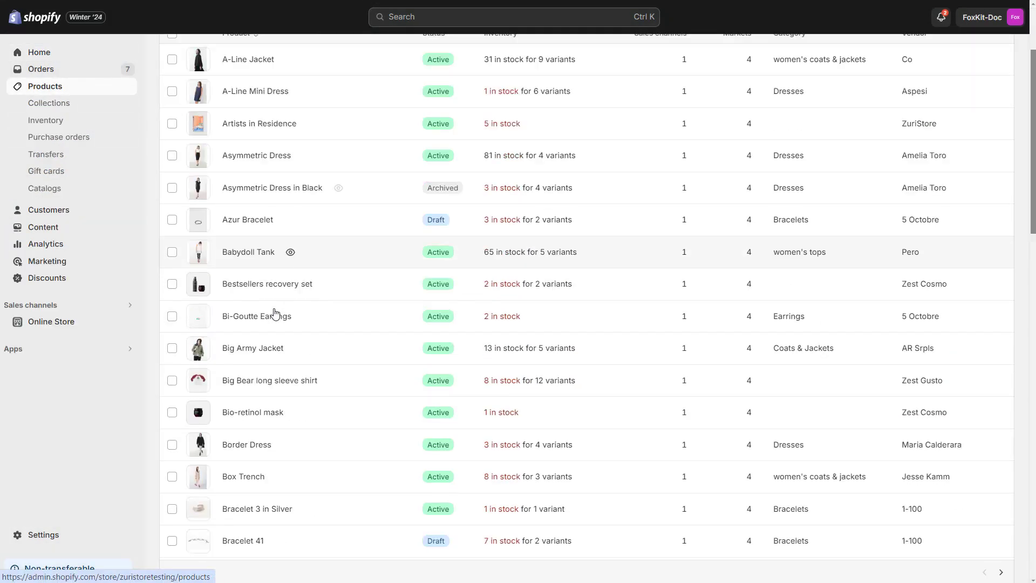
{"action": "scroll", "coordinate": [330, 310], "scroll_direction": "down", "scroll_amount": 2}
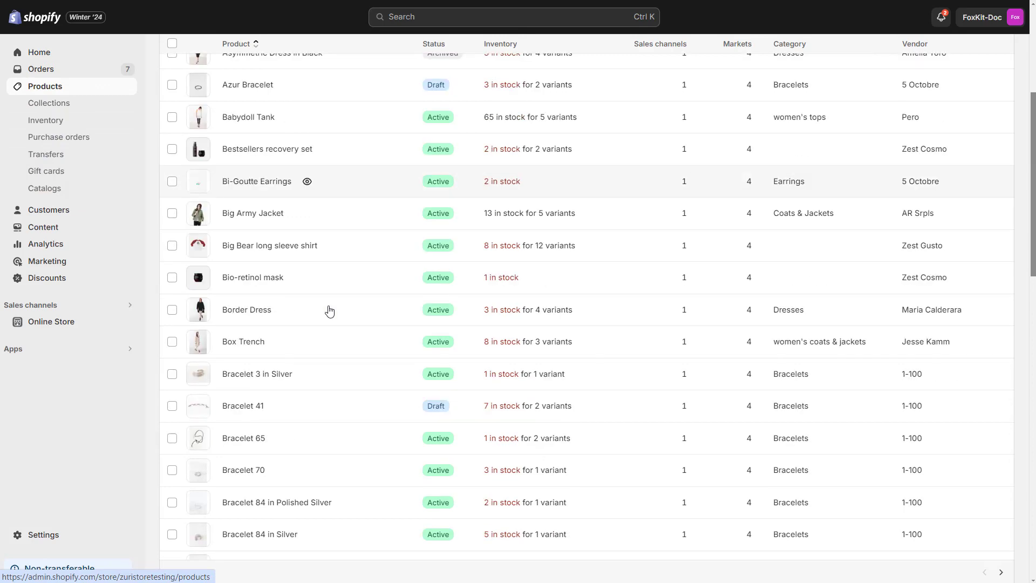
{"action": "scroll", "coordinate": [329, 310], "scroll_direction": "down", "scroll_amount": 4}
{"action": "scroll", "coordinate": [329, 311], "scroll_direction": "down", "scroll_amount": 4}
{"action": "scroll", "coordinate": [330, 310], "scroll_direction": "down", "scroll_amount": 4}
{"action": "scroll", "coordinate": [329, 310], "scroll_direction": "down", "scroll_amount": 3}
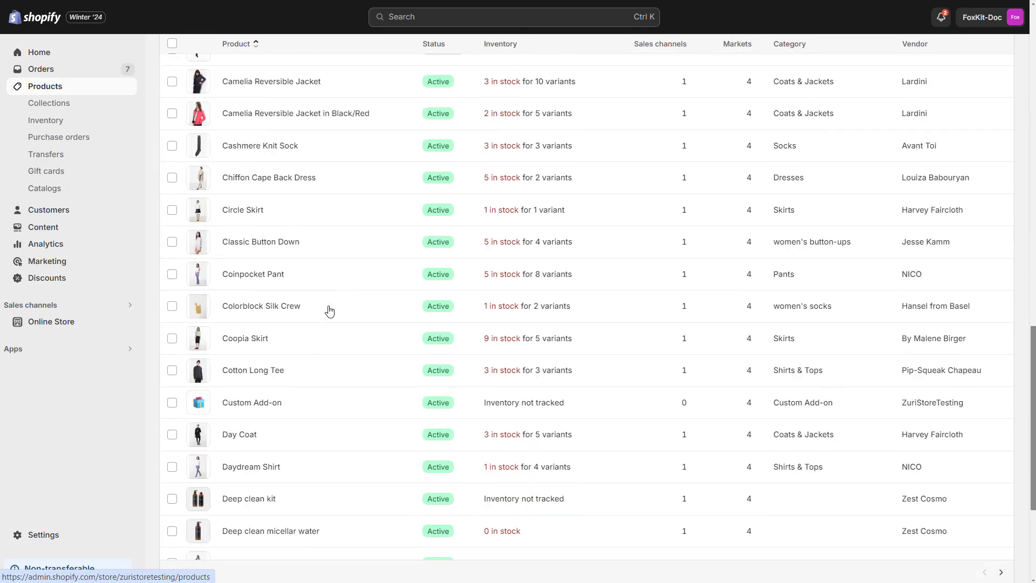
{"action": "scroll", "coordinate": [330, 311], "scroll_direction": "down", "scroll_amount": 2}
{"action": "left_click", "coordinate": [249, 364]}
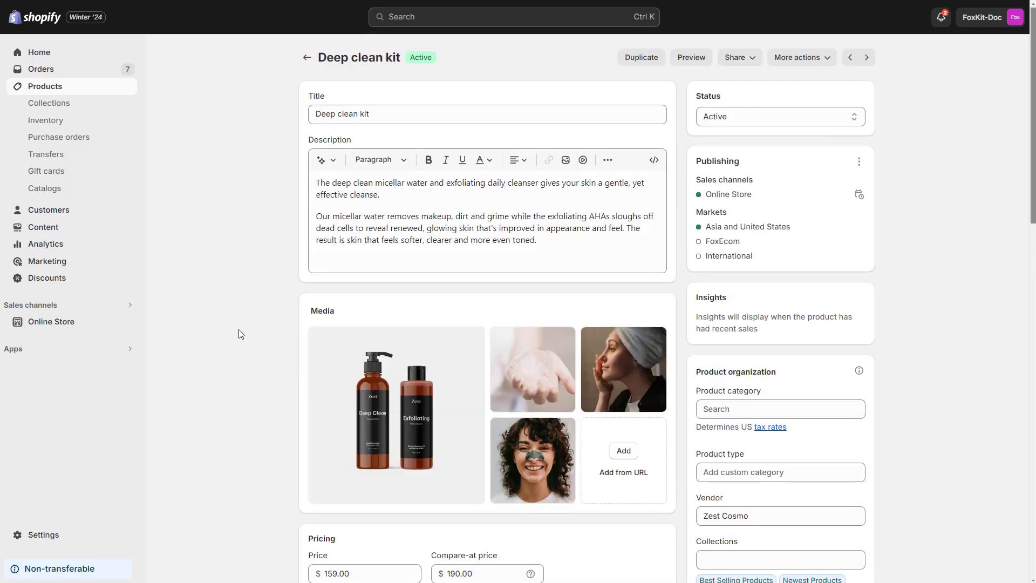
{"action": "scroll", "coordinate": [241, 333], "scroll_direction": "down", "scroll_amount": 3}
{"action": "scroll", "coordinate": [241, 333], "scroll_direction": "down", "scroll_amount": 3}
{"action": "scroll", "coordinate": [241, 333], "scroll_direction": "down", "scroll_amount": 1}
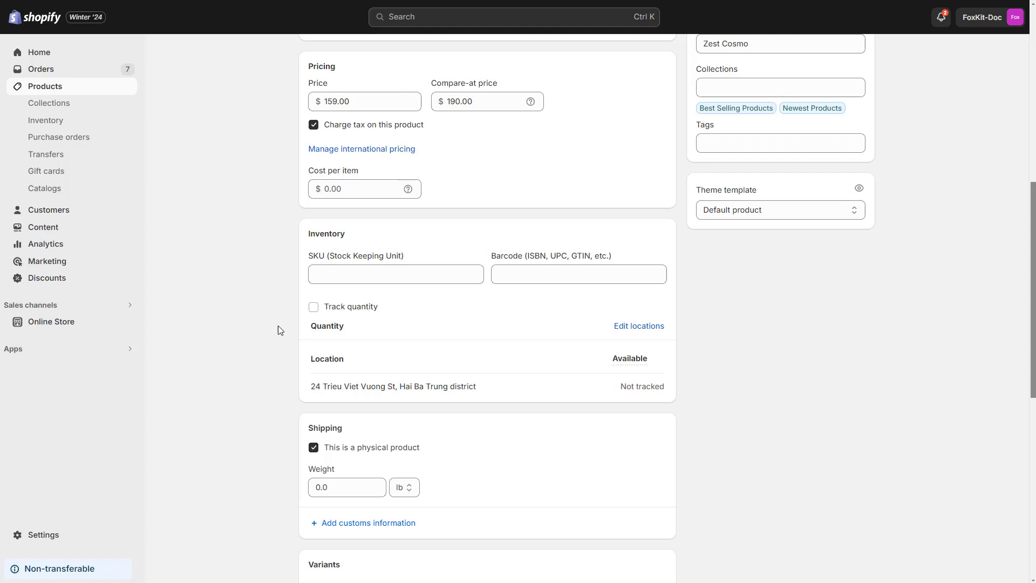
{"action": "left_click", "coordinate": [315, 307]}
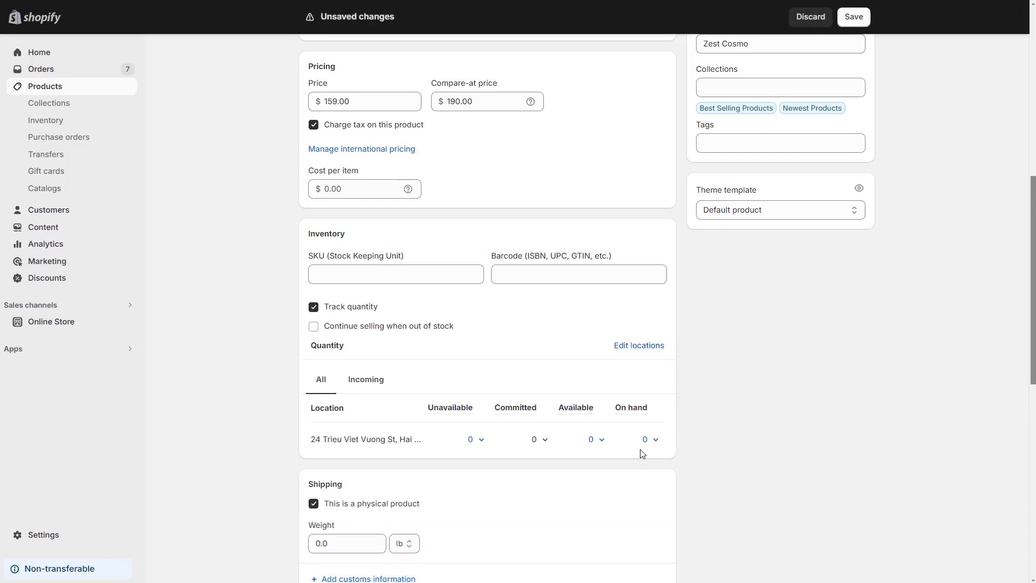
{"action": "left_click", "coordinate": [854, 17]}
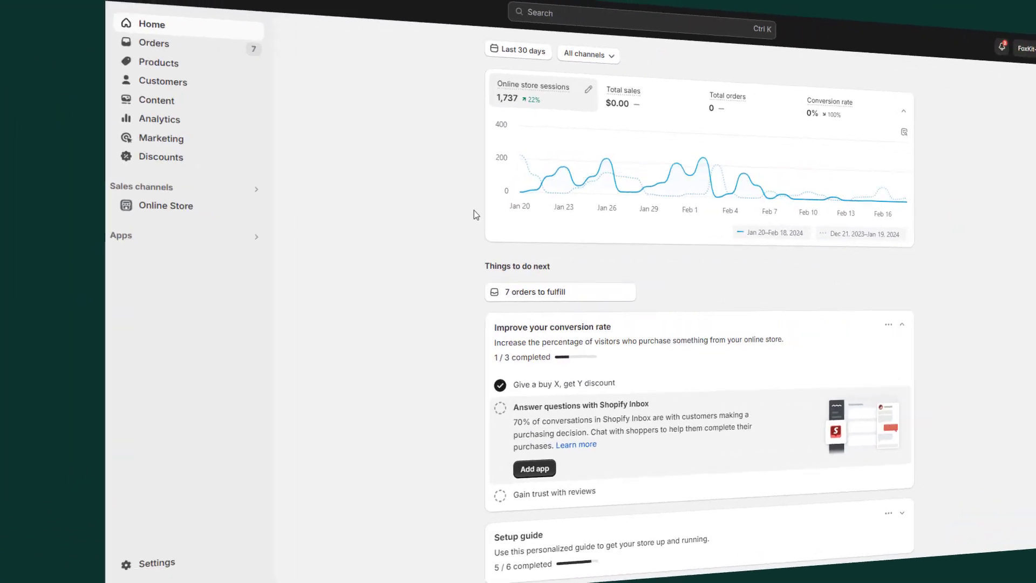
Go to the back-in-stock form settings in FoxKit Sales Boost
{"action": "left_click", "coordinate": [92, 240]}
{"action": "left_click", "coordinate": [389, 63]}
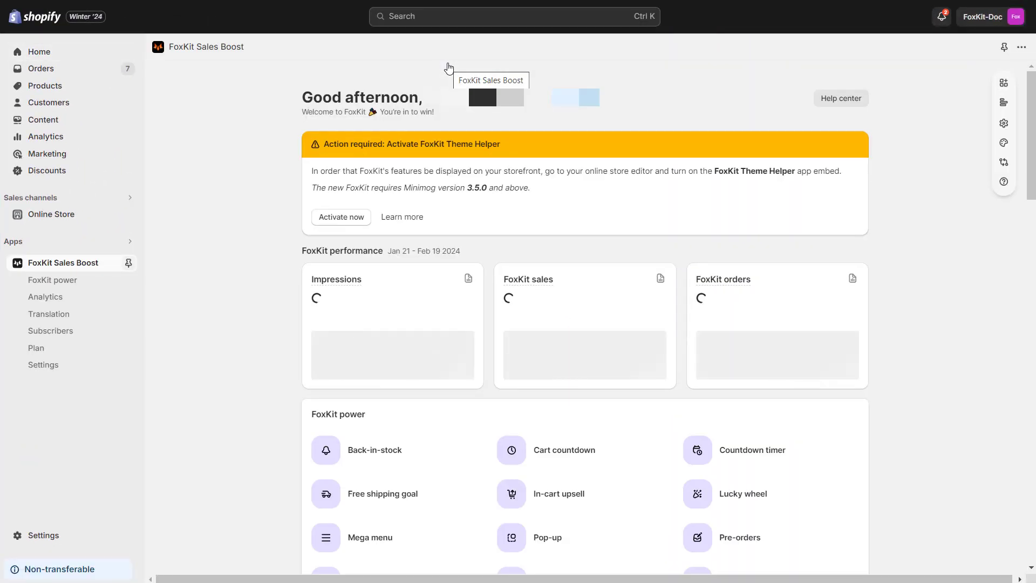
{"action": "scroll", "coordinate": [249, 229], "scroll_direction": "down", "scroll_amount": 2}
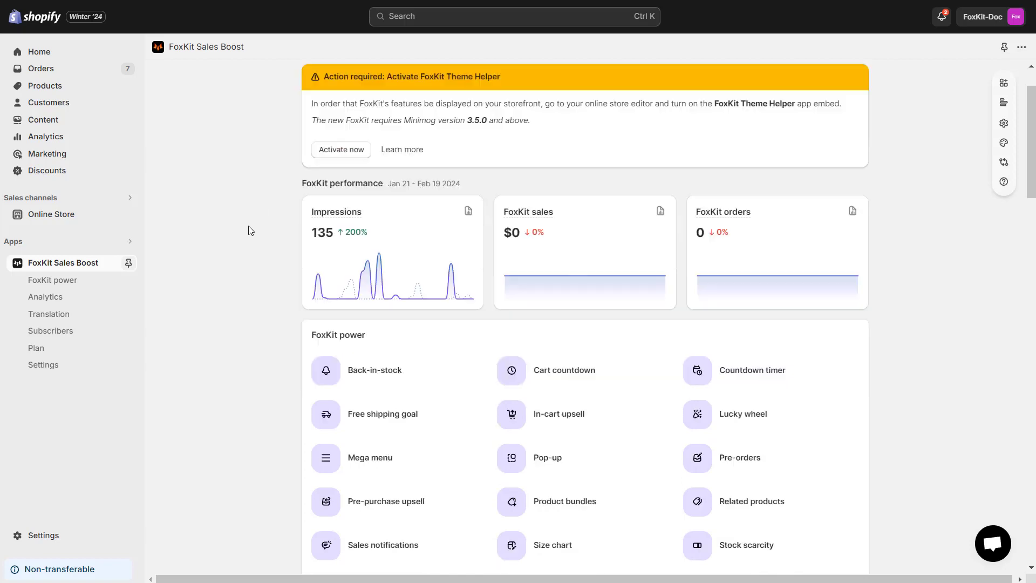
{"action": "scroll", "coordinate": [249, 229], "scroll_direction": "down", "scroll_amount": 2}
{"action": "scroll", "coordinate": [248, 229], "scroll_direction": "down", "scroll_amount": 2}
{"action": "left_click", "coordinate": [381, 237]}
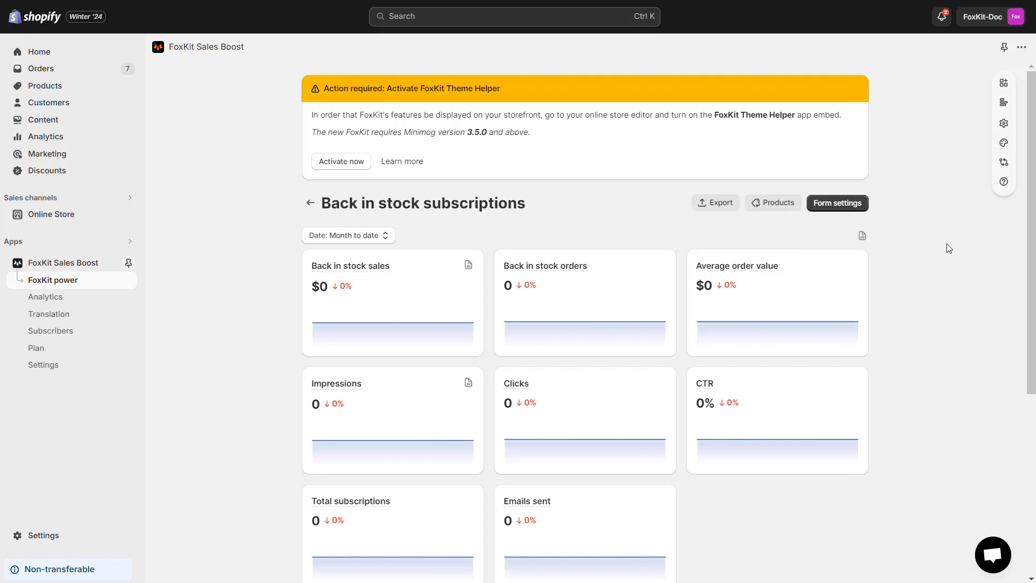
{"action": "left_click", "coordinate": [837, 202]}
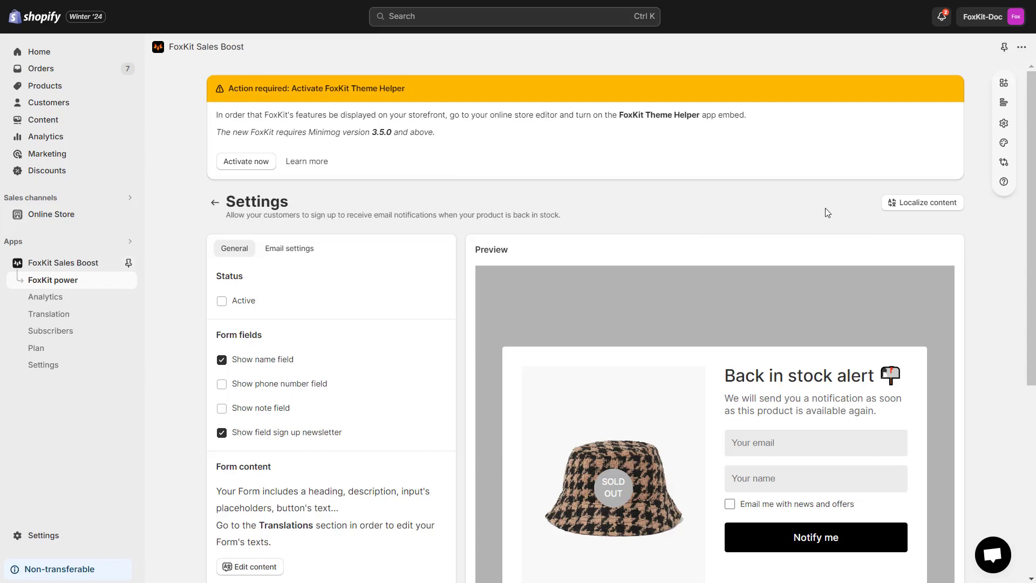
{"action": "scroll", "coordinate": [785, 210], "scroll_direction": "down", "scroll_amount": 2}
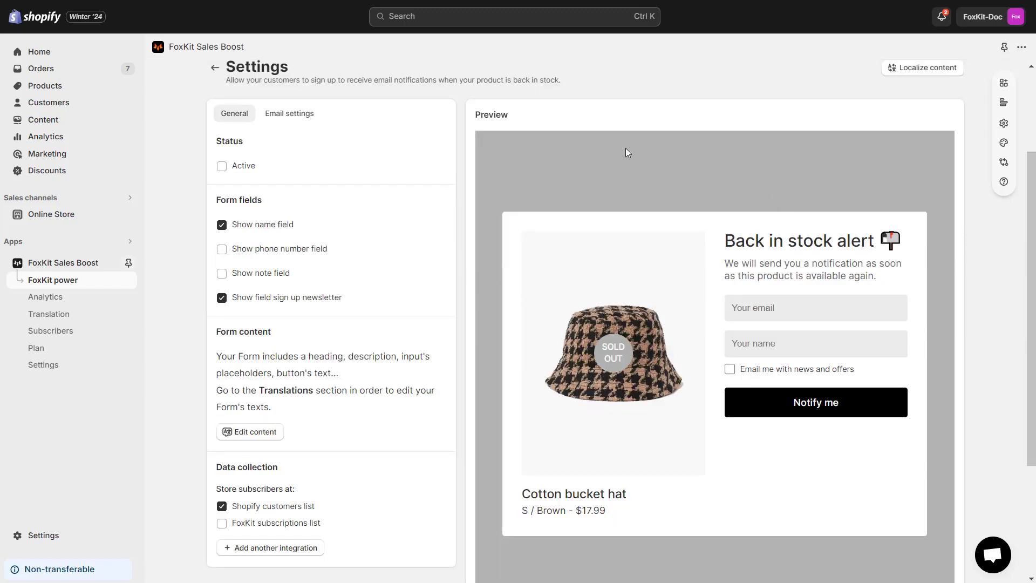
Activate the alert form with a note field, leaving the phone number field off
{"action": "left_click", "coordinate": [240, 168]}
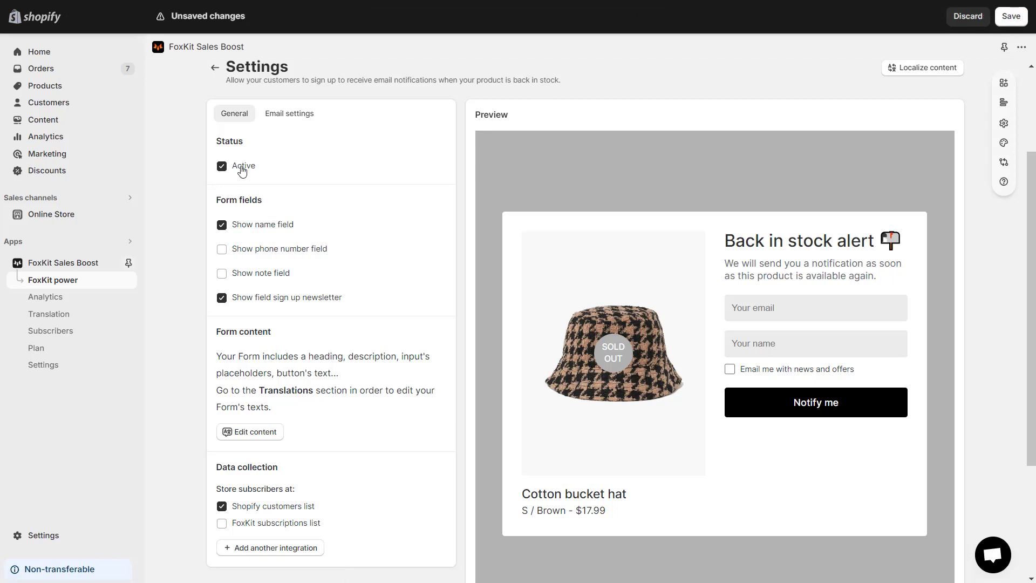
{"action": "left_click", "coordinate": [285, 249]}
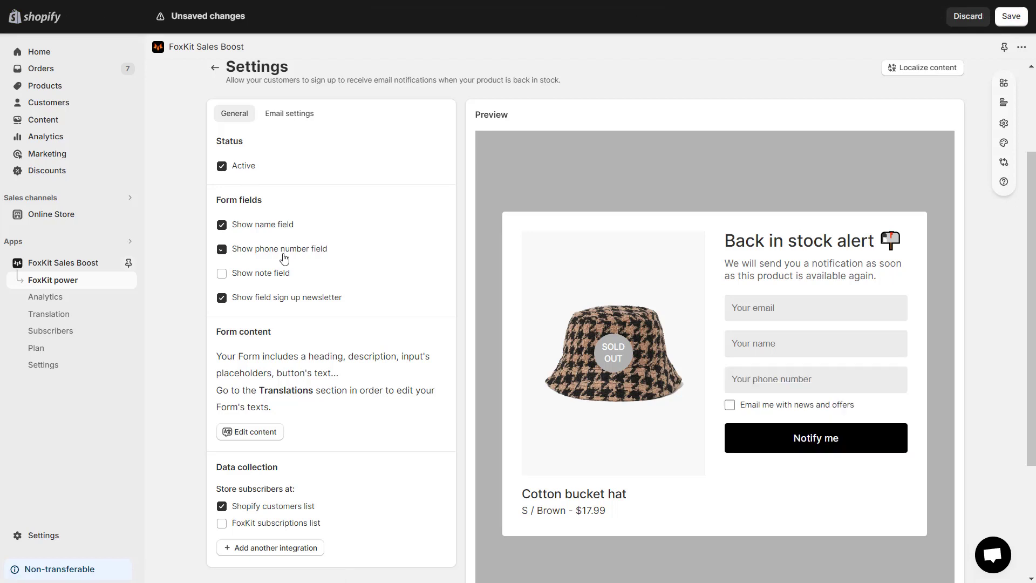
{"action": "left_click", "coordinate": [276, 275]}
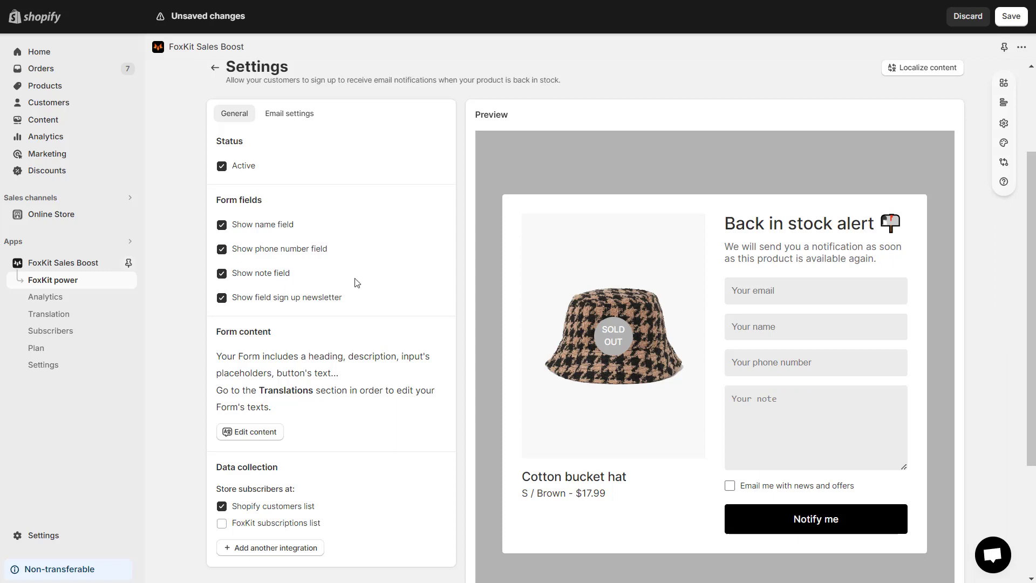
{"action": "left_click", "coordinate": [325, 249]}
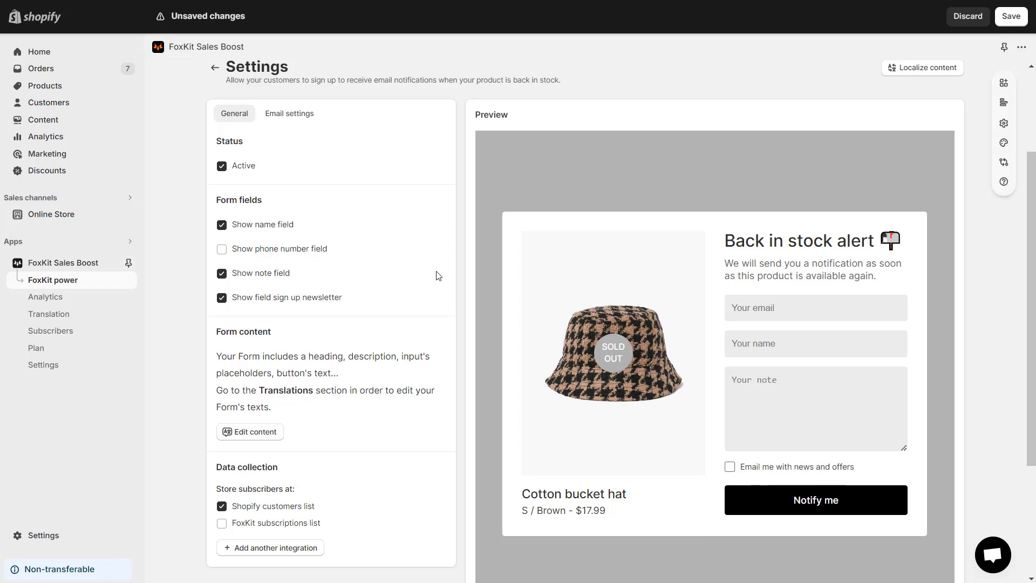
{"action": "scroll", "coordinate": [437, 275], "scroll_direction": "down", "scroll_amount": 3}
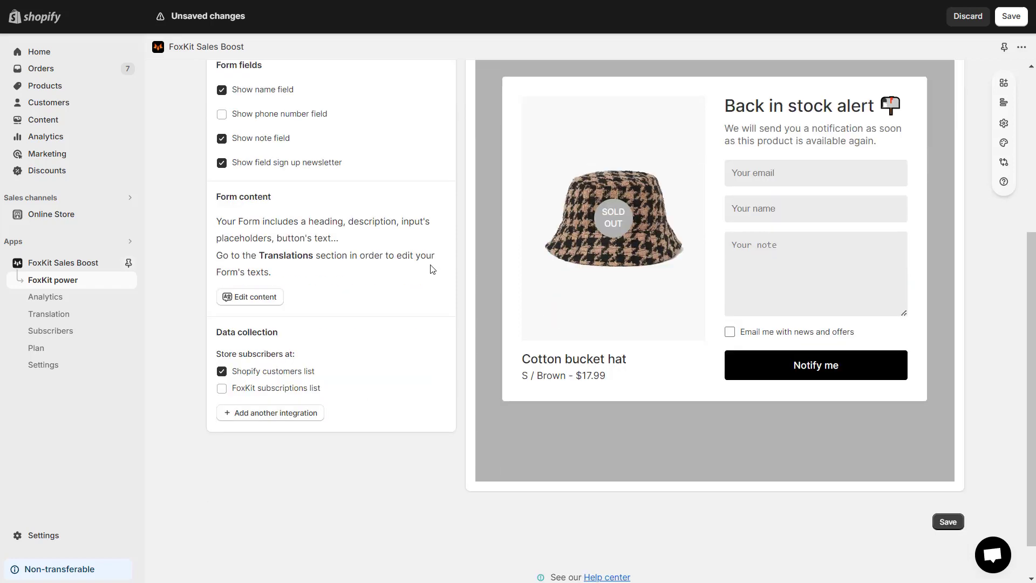
Add subscribers to the FoxKit subscriptions list, activate email notifications, and send copies to me
{"action": "left_click", "coordinate": [260, 394]}
{"action": "scroll", "coordinate": [437, 324], "scroll_direction": "up", "scroll_amount": 5}
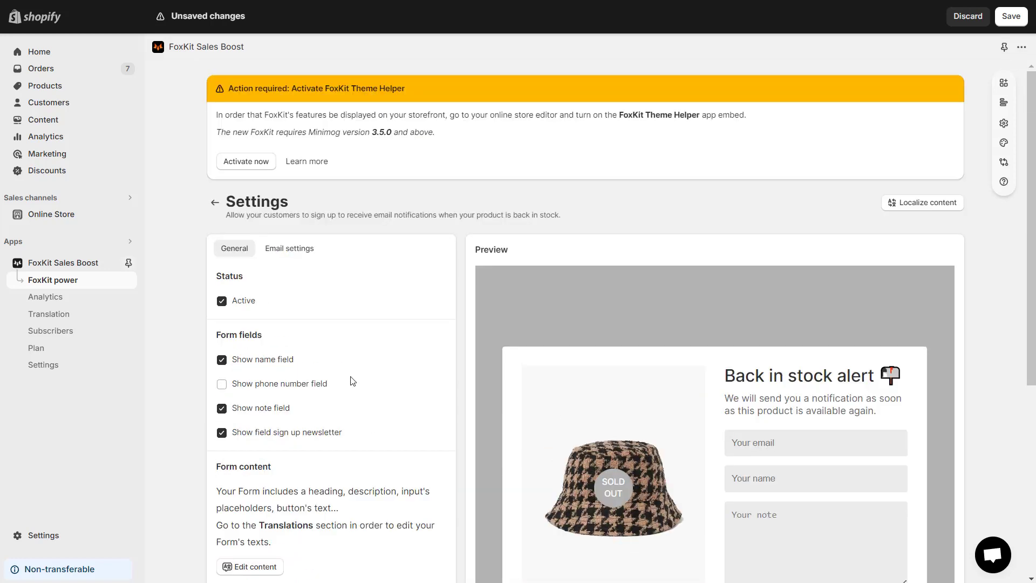
{"action": "left_click", "coordinate": [289, 248]}
{"action": "scroll", "coordinate": [418, 273], "scroll_direction": "down", "scroll_amount": 3}
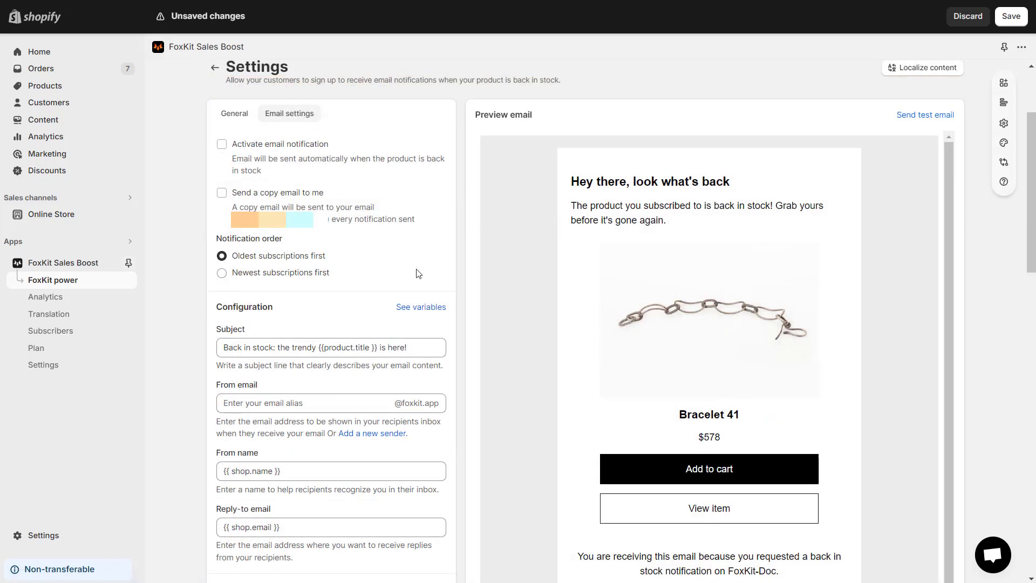
{"action": "left_click", "coordinate": [306, 148]}
{"action": "left_click", "coordinate": [307, 193]}
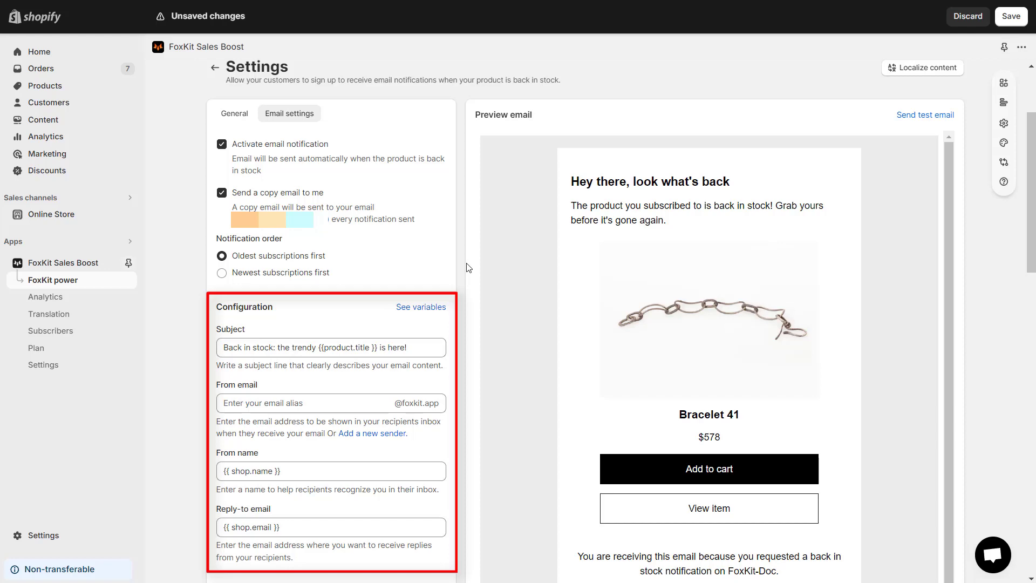
{"action": "scroll", "coordinate": [466, 268], "scroll_direction": "down", "scroll_amount": 5}
{"action": "scroll", "coordinate": [467, 267], "scroll_direction": "down", "scroll_amount": 3}
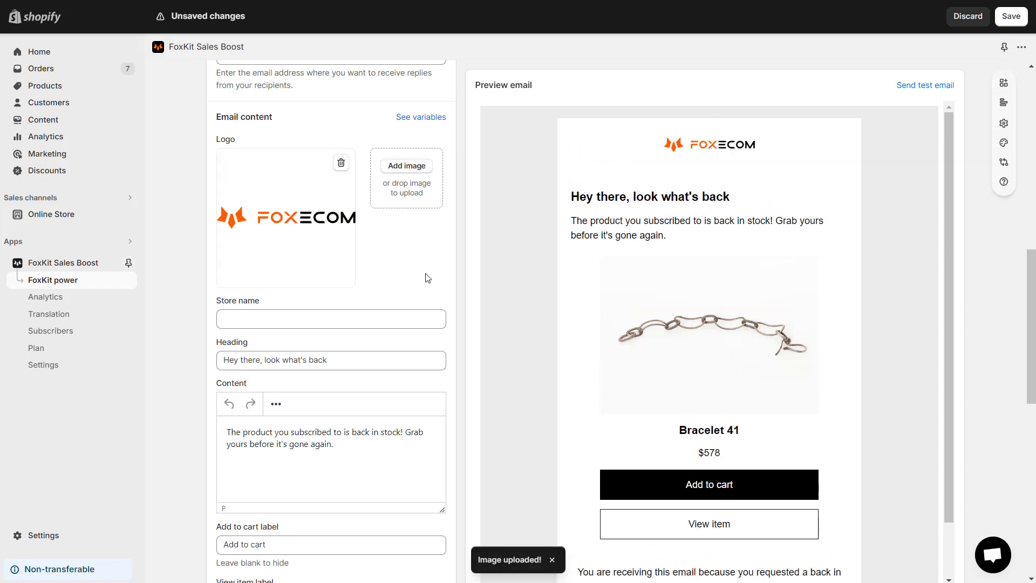
{"action": "scroll", "coordinate": [428, 278], "scroll_direction": "down", "scroll_amount": 10}
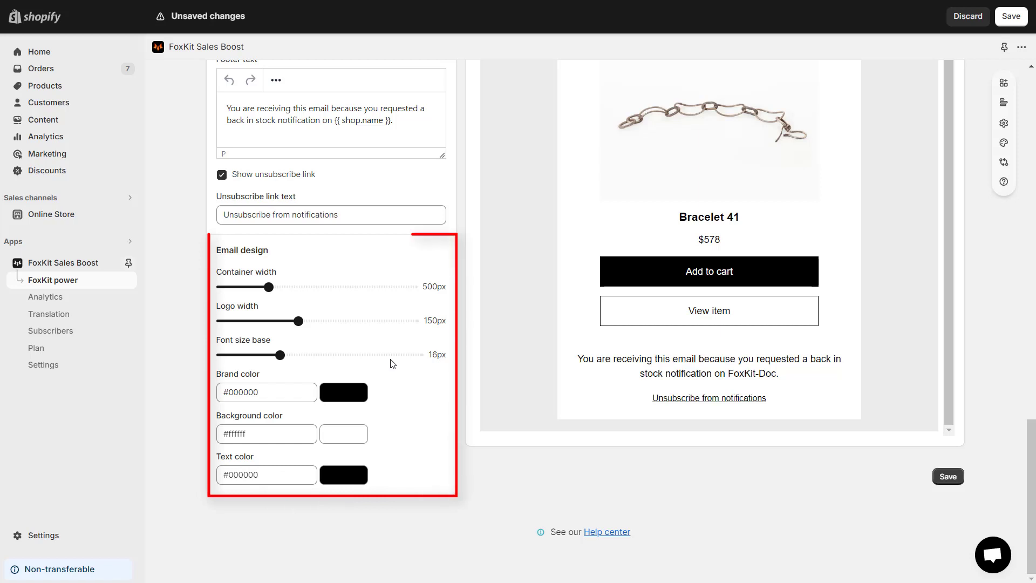
Save the back-in-stock settings with the FOXECOM logo in the restock email
{"action": "left_click", "coordinate": [949, 476]}
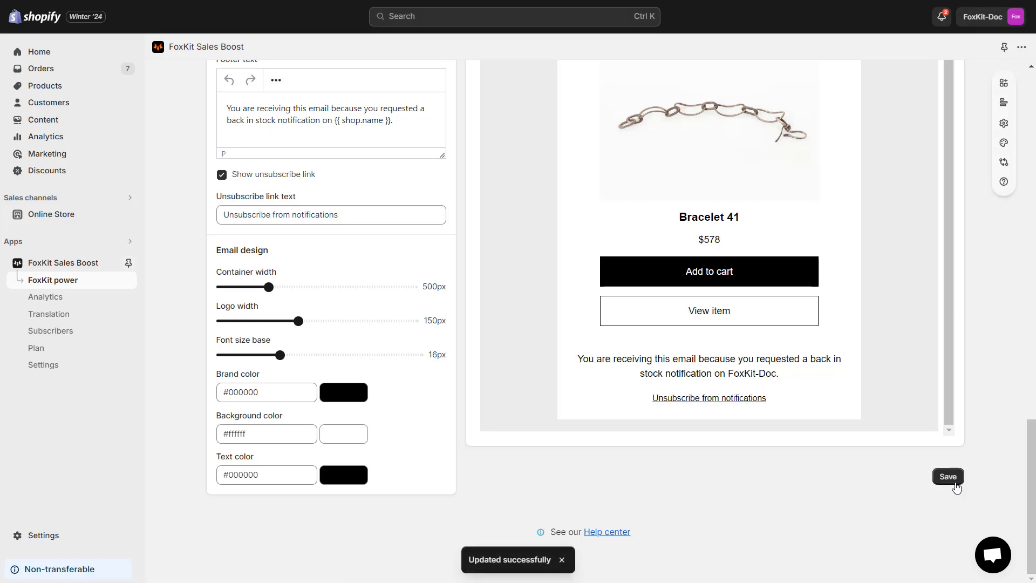
{"action": "scroll", "coordinate": [957, 486], "scroll_direction": "up", "scroll_amount": 5}
{"action": "scroll", "coordinate": [956, 485], "scroll_direction": "up", "scroll_amount": 5}
{"action": "scroll", "coordinate": [956, 486], "scroll_direction": "up", "scroll_amount": 2}
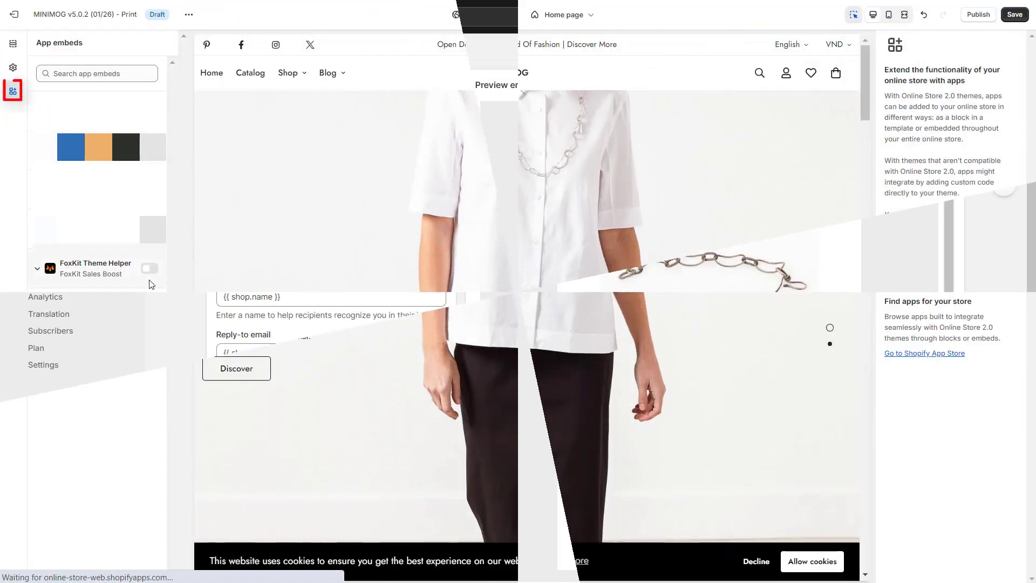
Enable the FoxKit Theme Helper embed and submit a restock alert for the Deep clean kit
{"action": "left_click", "coordinate": [149, 269]}
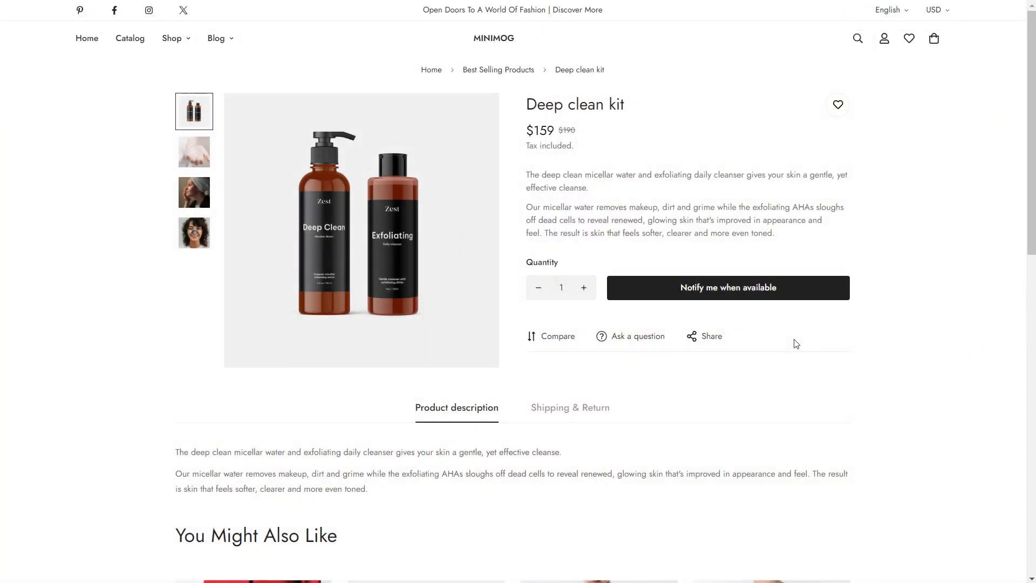
{"action": "left_click", "coordinate": [787, 289]}
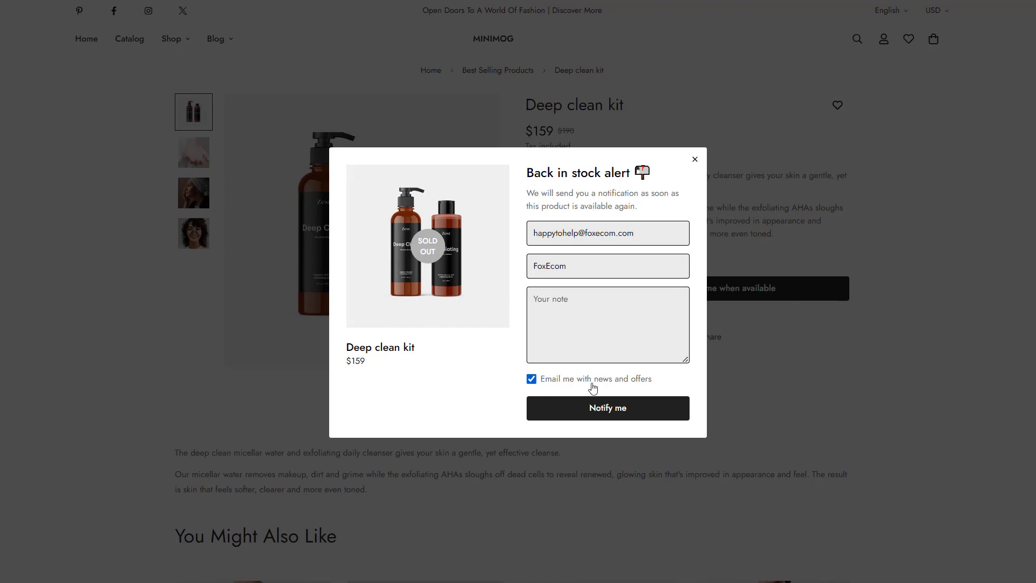
{"action": "left_click", "coordinate": [608, 408]}
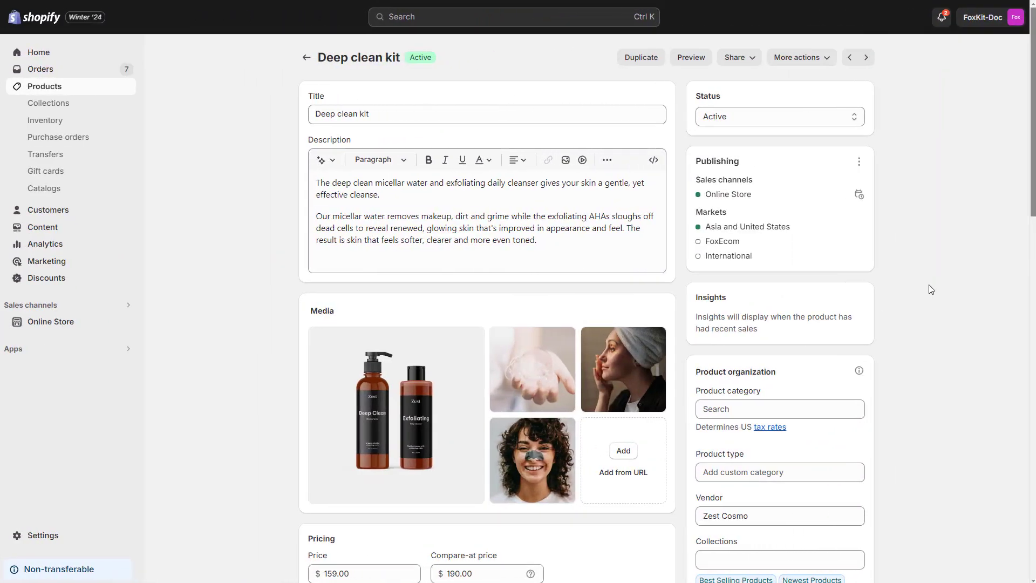
{"action": "scroll", "coordinate": [928, 284], "scroll_direction": "down", "scroll_amount": 2}
{"action": "scroll", "coordinate": [928, 285], "scroll_direction": "down", "scroll_amount": 5}
{"action": "scroll", "coordinate": [928, 285], "scroll_direction": "down", "scroll_amount": 5}
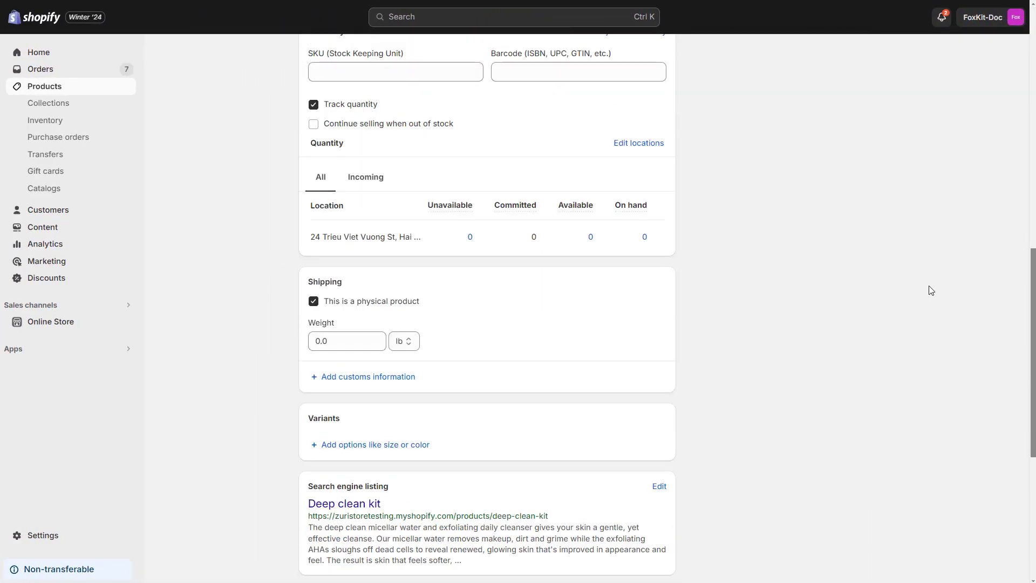
Set the Deep clean kit's available quantity to 5 and save
{"action": "left_click", "coordinate": [595, 237]}
{"action": "left_click", "coordinate": [569, 310]}
{"action": "type", "text": "1"}
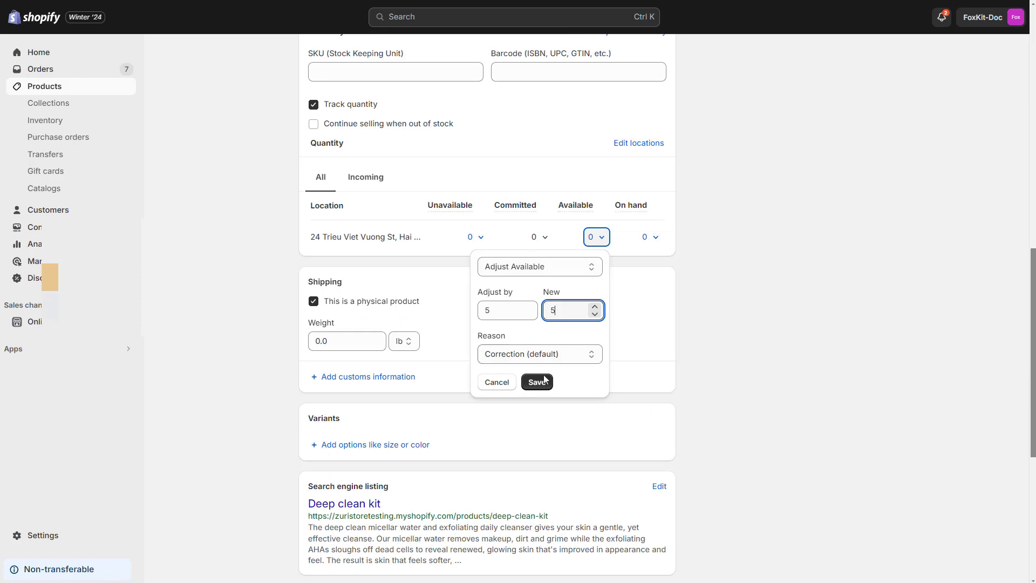
{"action": "left_click", "coordinate": [537, 382]}
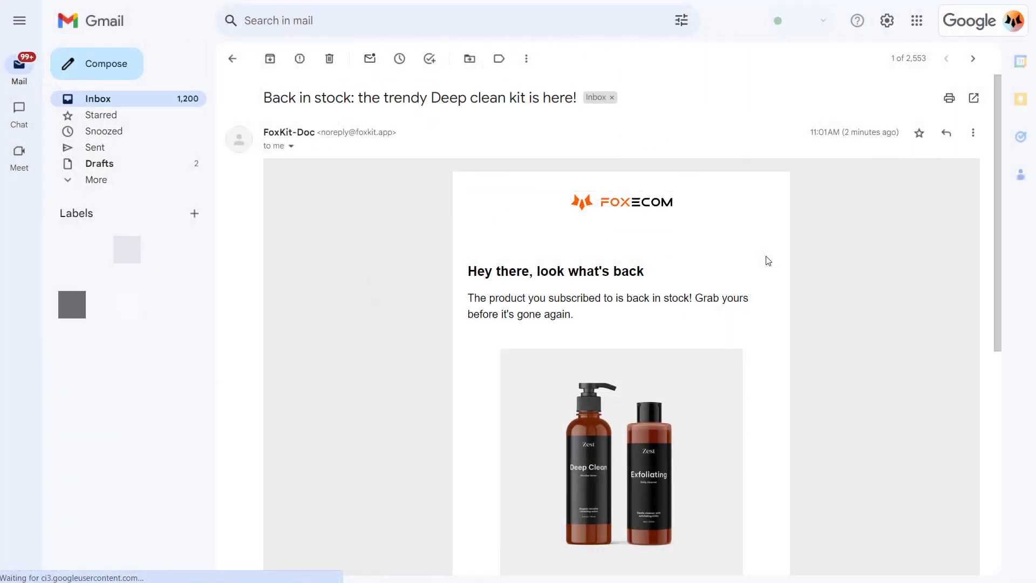
{"action": "scroll", "coordinate": [768, 261], "scroll_direction": "down", "scroll_amount": 3}
{"action": "scroll", "coordinate": [767, 261], "scroll_direction": "down", "scroll_amount": 3}
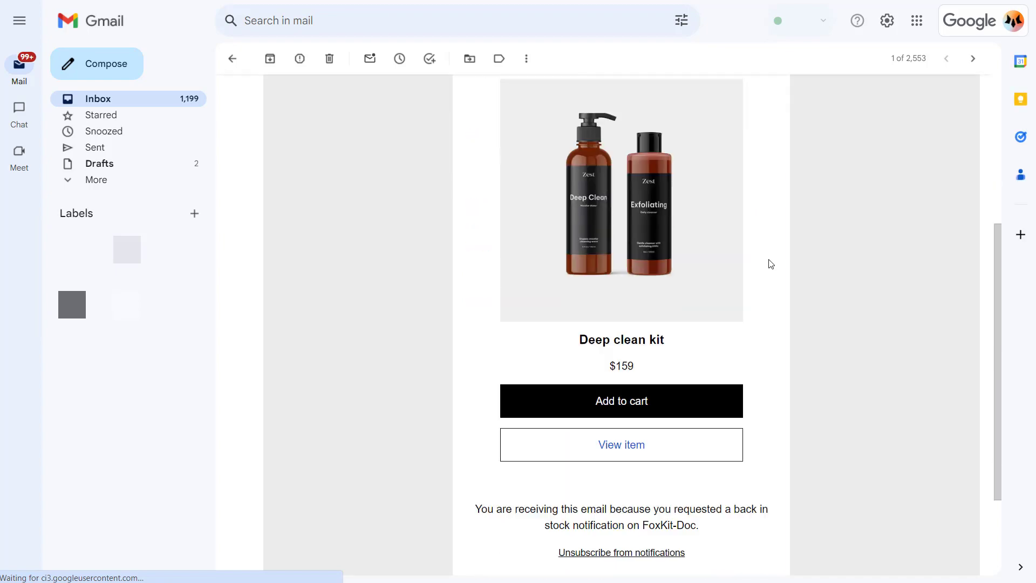
{"action": "scroll", "coordinate": [768, 262], "scroll_direction": "down", "scroll_amount": 3}
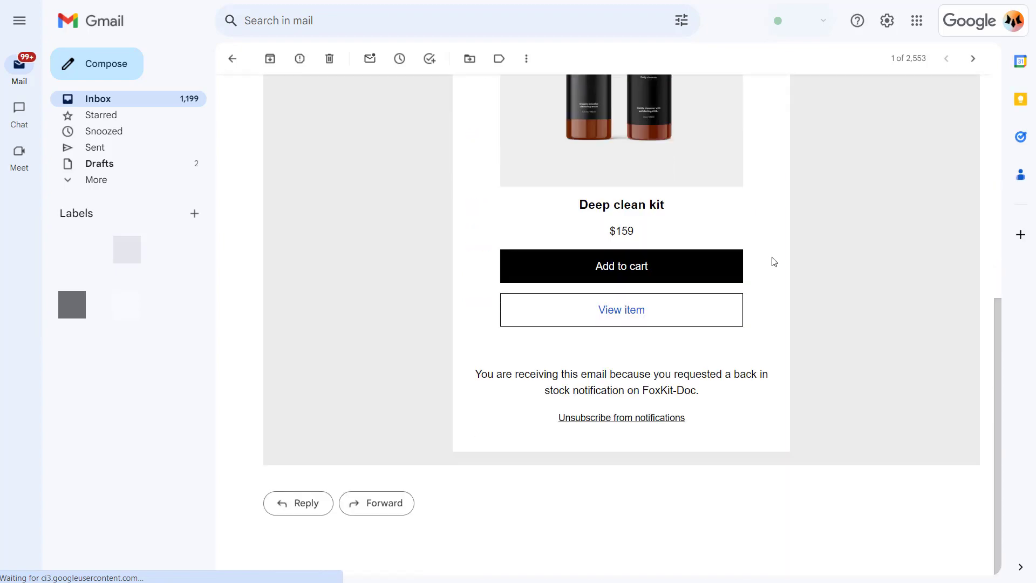